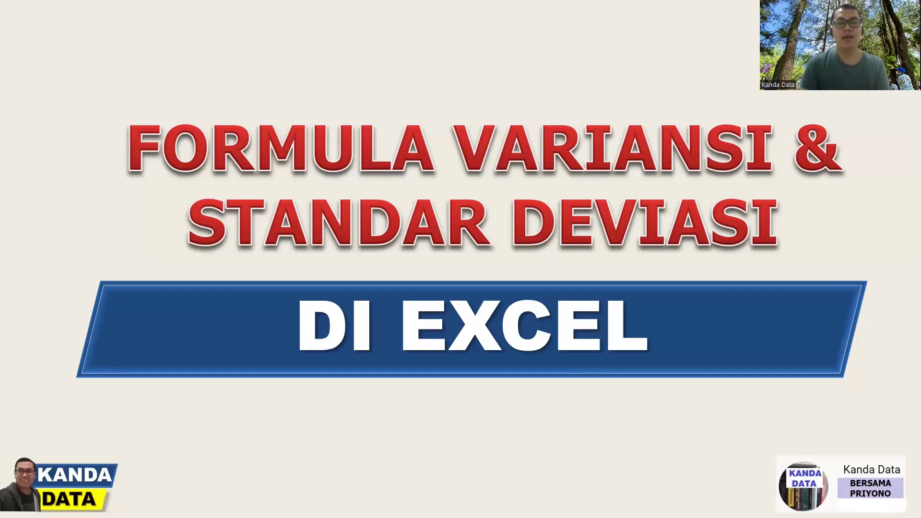
Switch from the title slide to the 'Nilai Variansi dan Standar Deviasi' grade workbook.
key("alt+Tab")
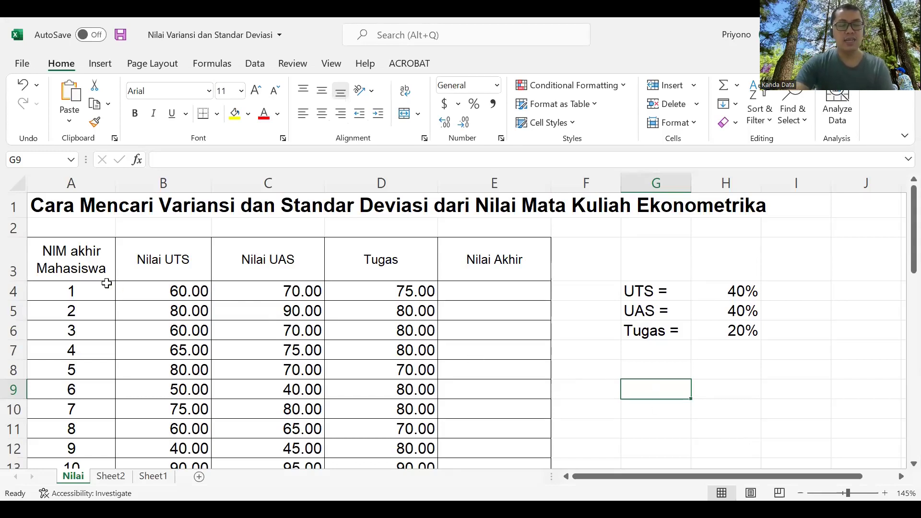
scroll(107, 283, "down", 2)
scroll(106, 283, "down", 3)
scroll(106, 283, "down", 2)
scroll(105, 288, "down", 1)
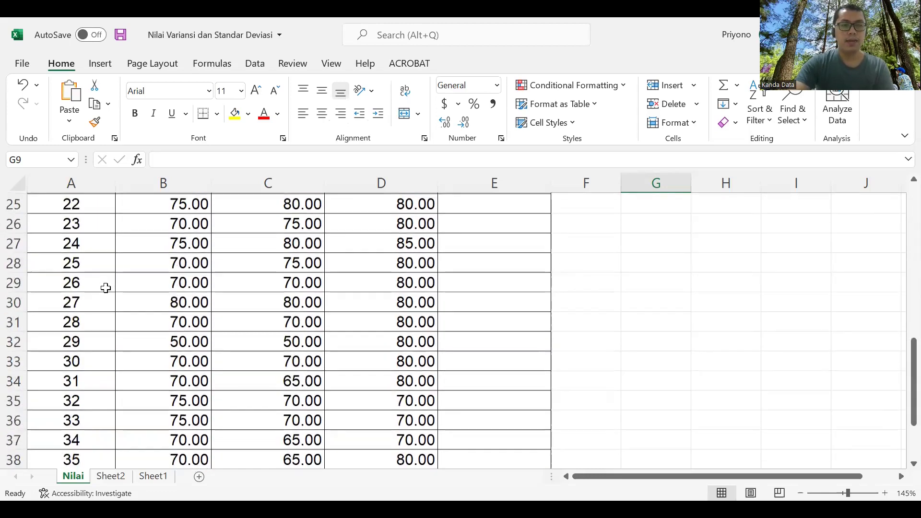
scroll(105, 288, "down", 1)
scroll(105, 288, "down", 1)
scroll(106, 291, "down", 1)
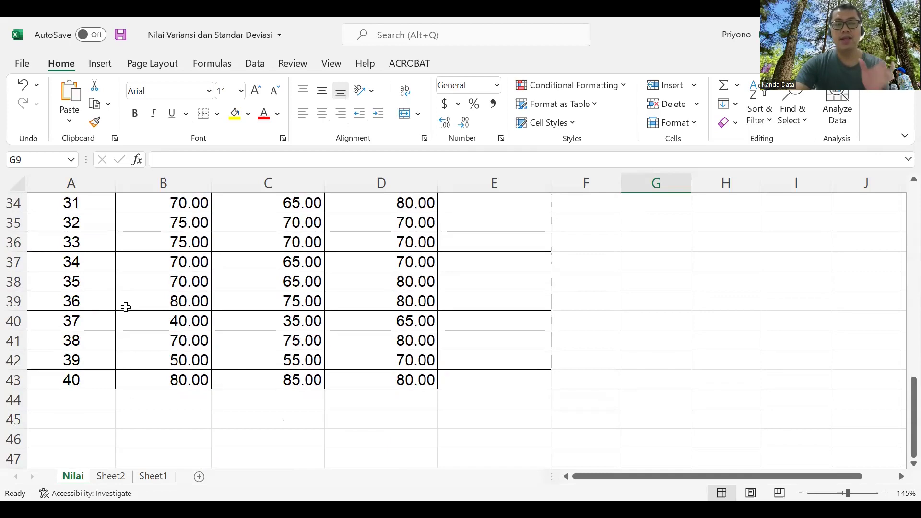
scroll(127, 307, "up", 2)
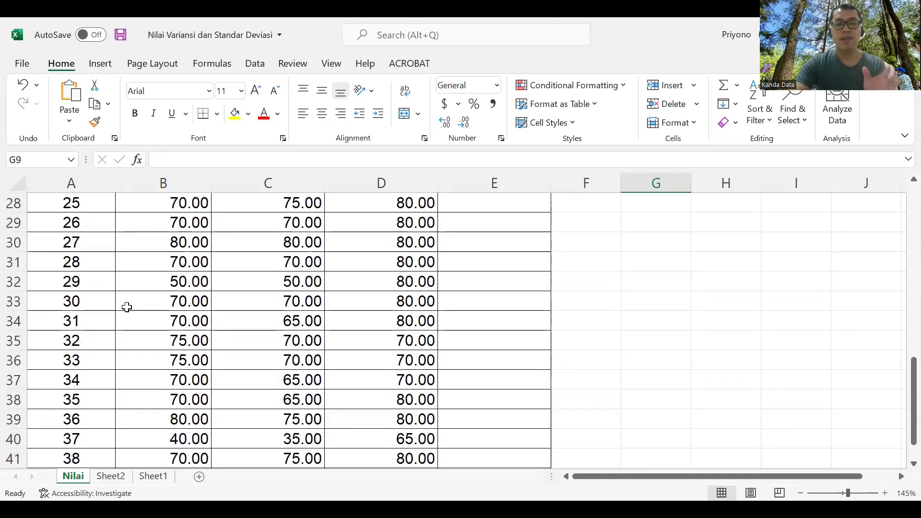
scroll(127, 307, "up", 5)
scroll(127, 307, "up", 1)
scroll(127, 307, "up", 3)
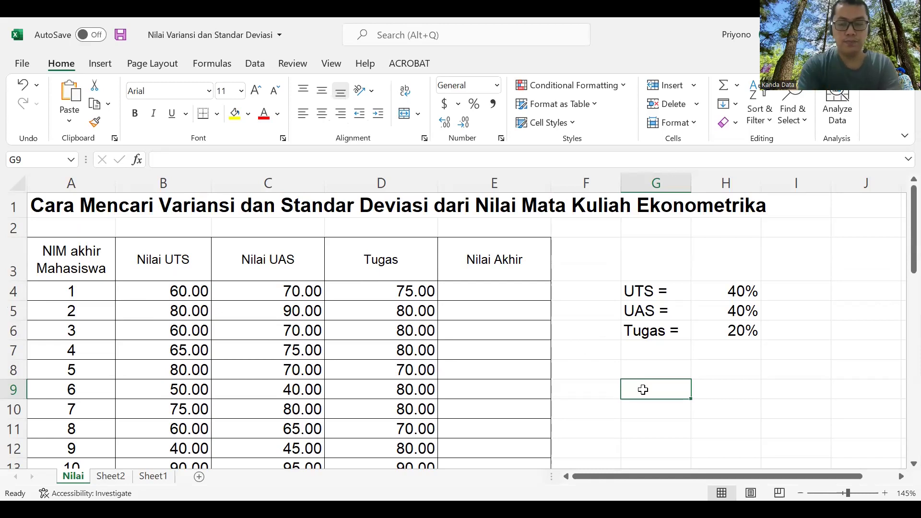
Label G9 'VARIANSI' and G10 'STANDAR DEVIASI', widening column G to fit.
type("VARI")
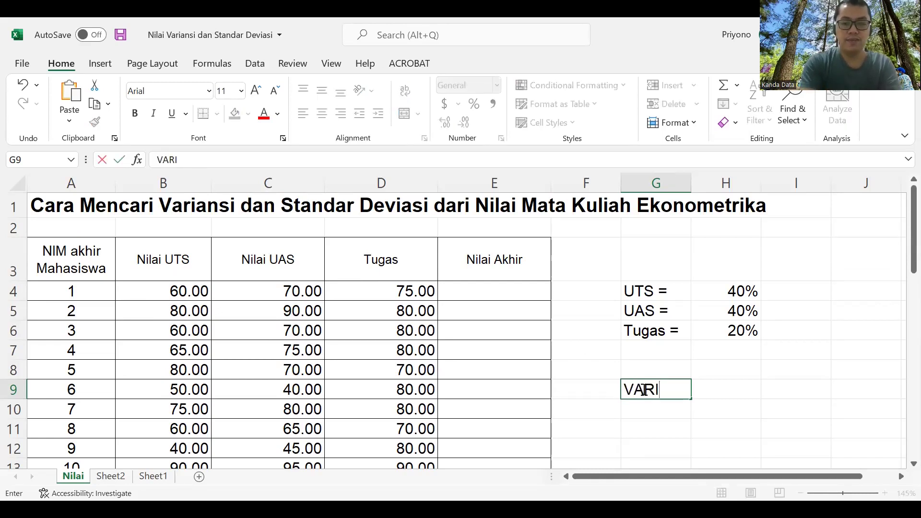
type("ANCE")
key("BackSpace")
key("BackSpace")
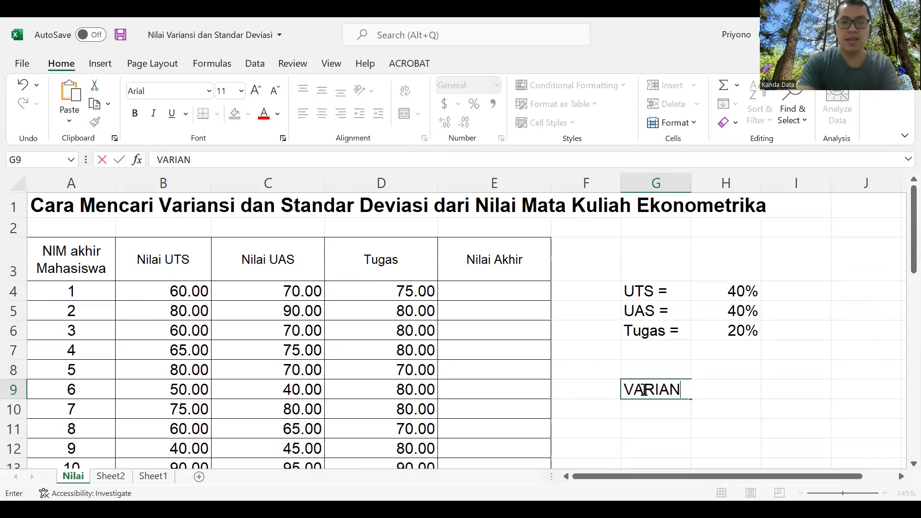
type("SI")
key("Return")
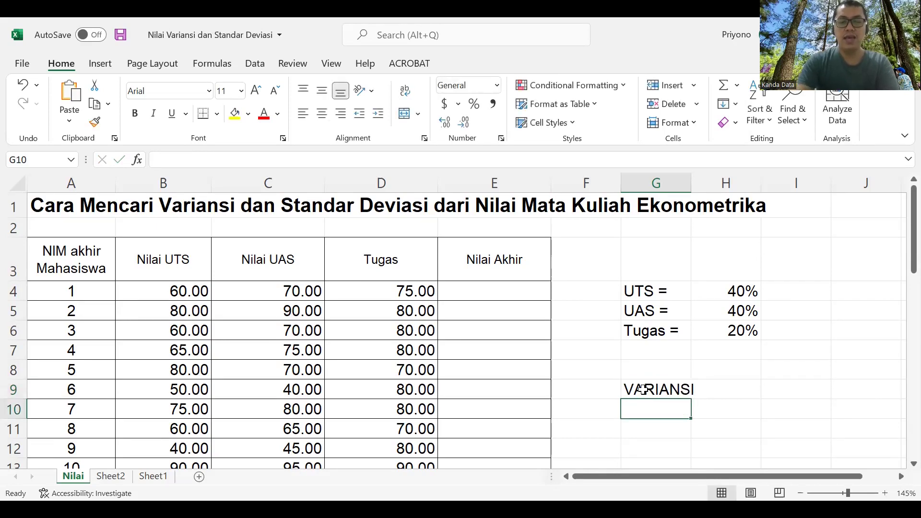
type("STAN")
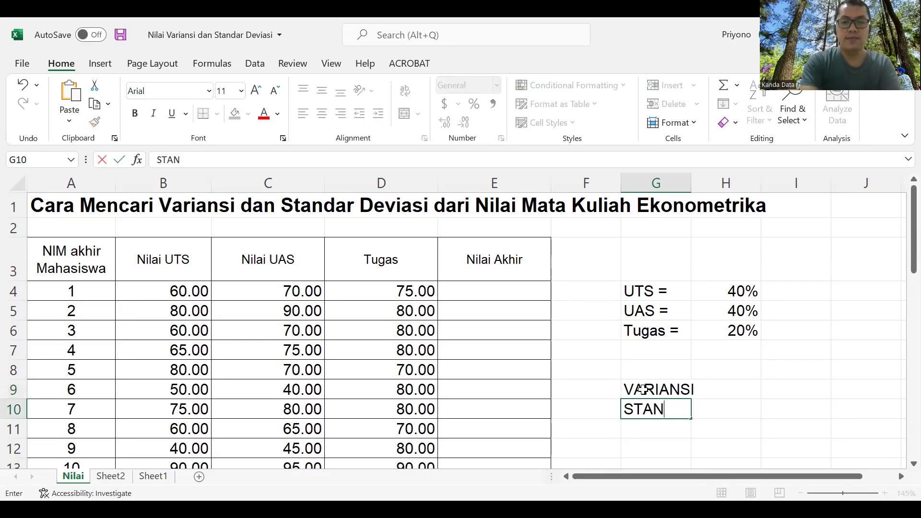
type("DAR DEVIASI")
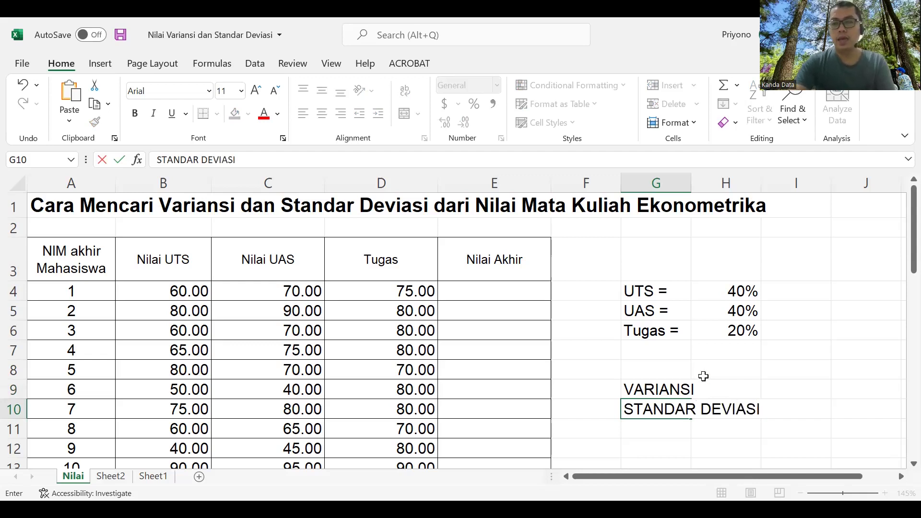
left_click(768, 370)
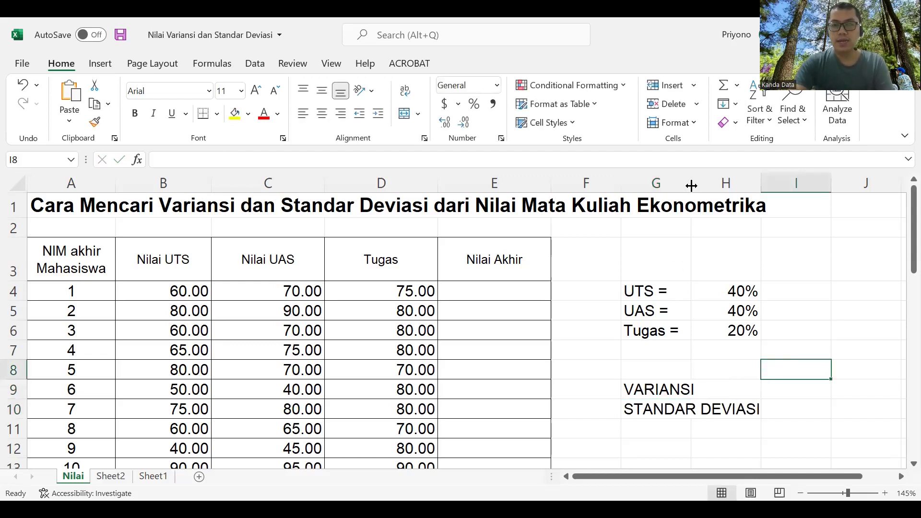
left_click_drag(691, 185, 774, 187)
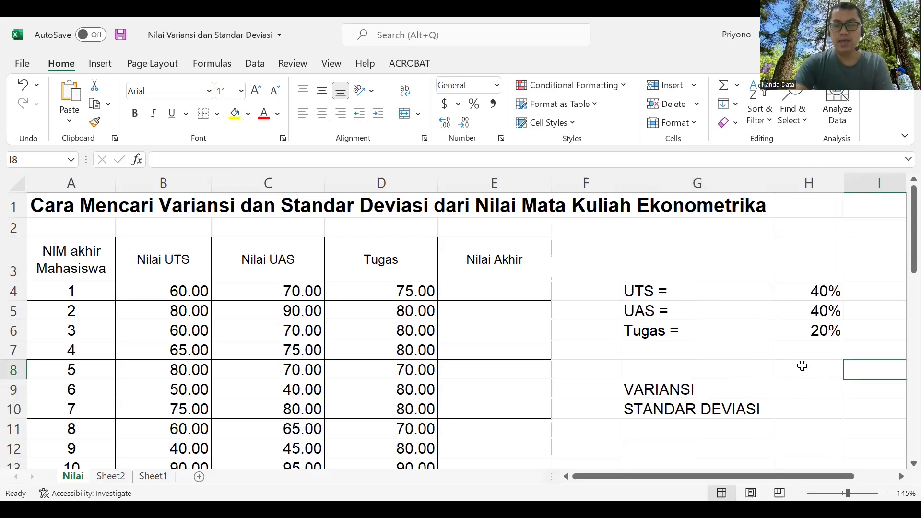
Enter centred UTS, UAS and Tugas headers in H8:J8.
left_click(802, 366)
type("UTS")
key("Tab")
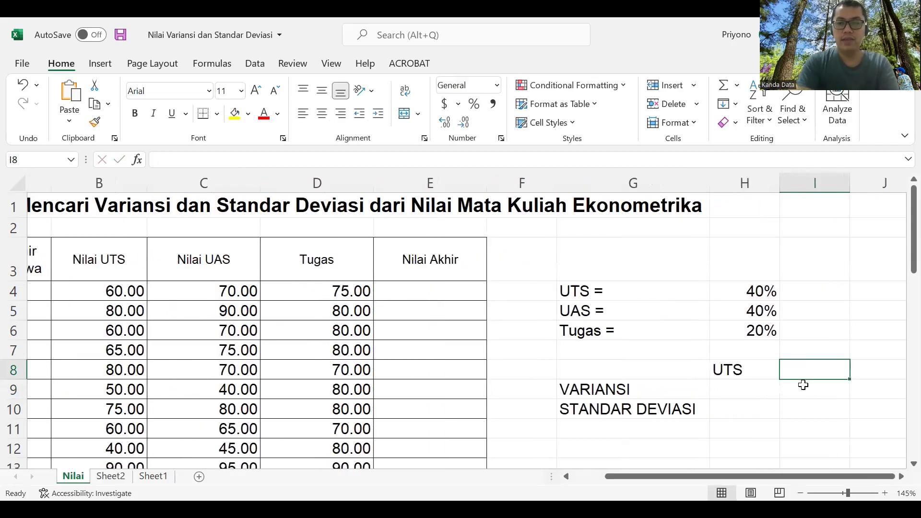
type("UAS")
key("Tab")
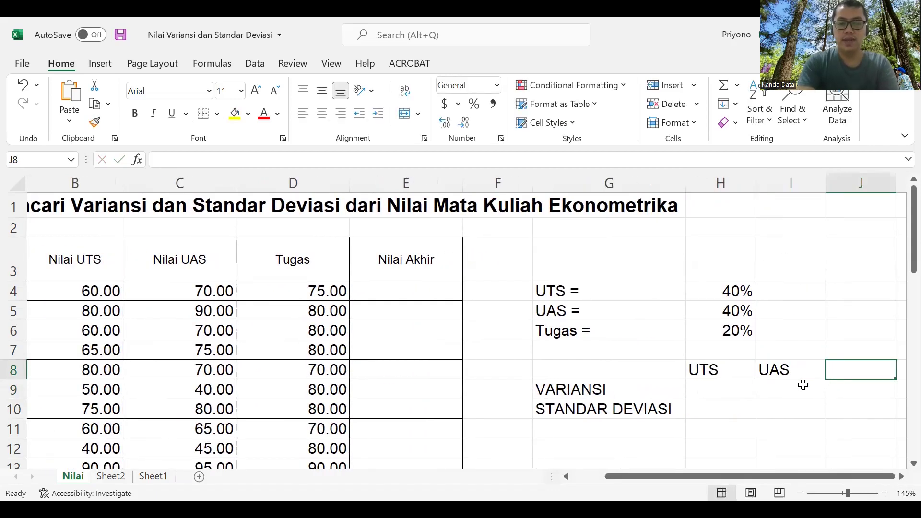
type("Tug")
key("BackSpace")
type("uga")
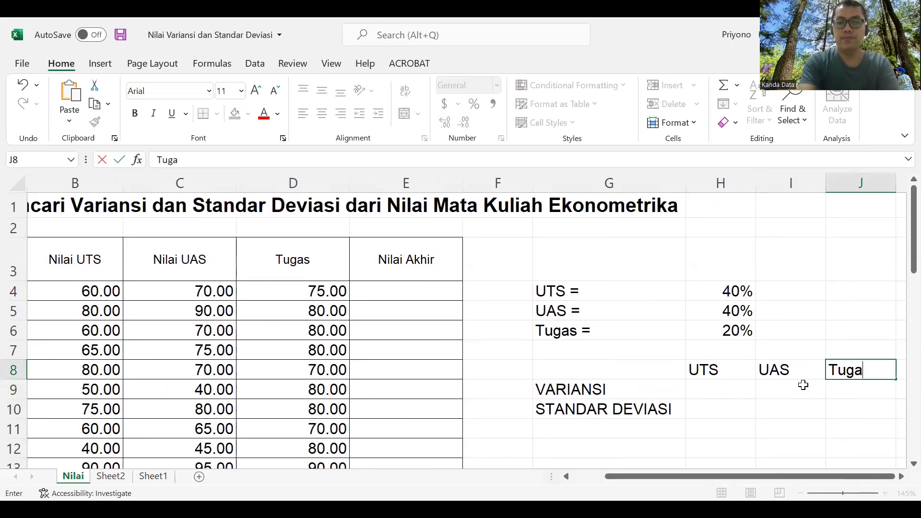
type("s")
left_click(798, 386)
left_click_drag(746, 372, 864, 372)
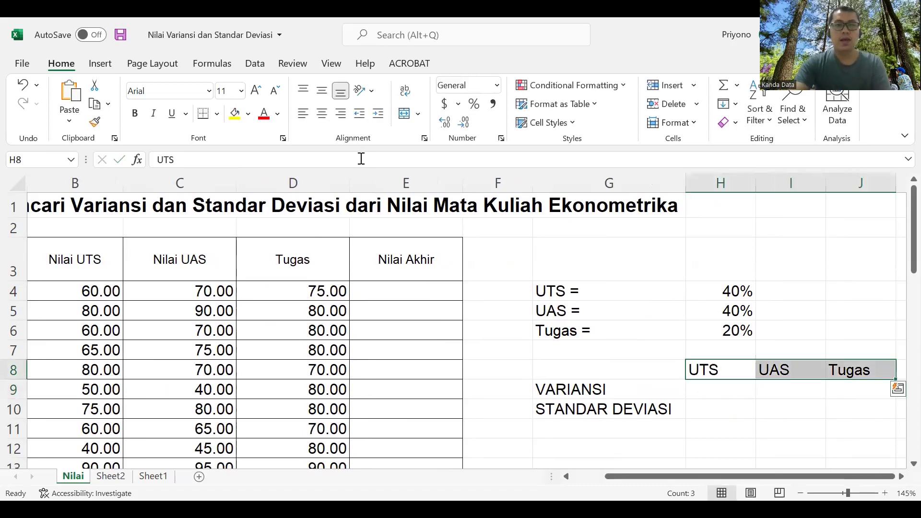
left_click(322, 113)
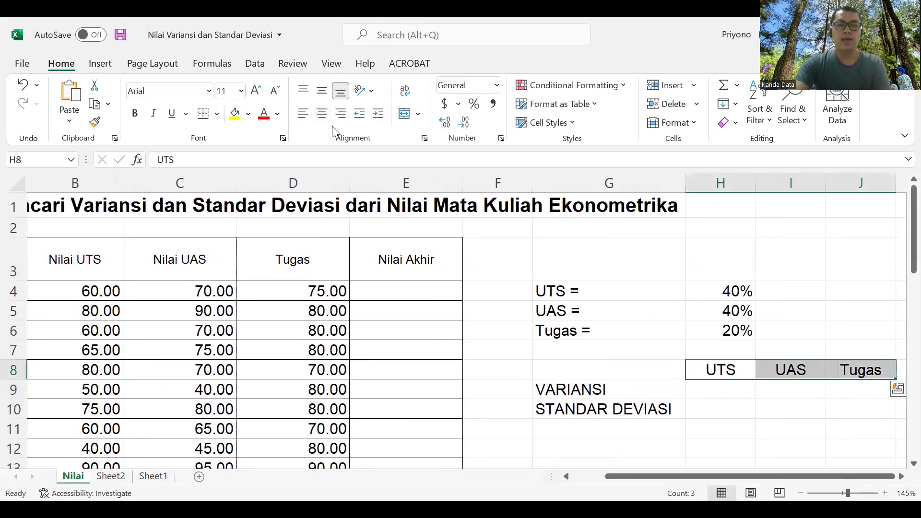
left_click(702, 393)
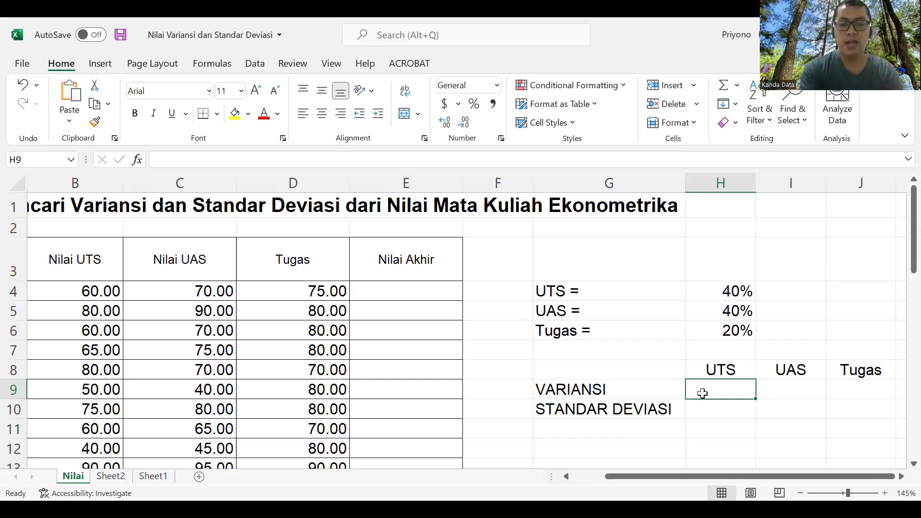
Enter =VAR.S(B4:B43) in H9 for the UTS variance, returning 143.526.
type("=")
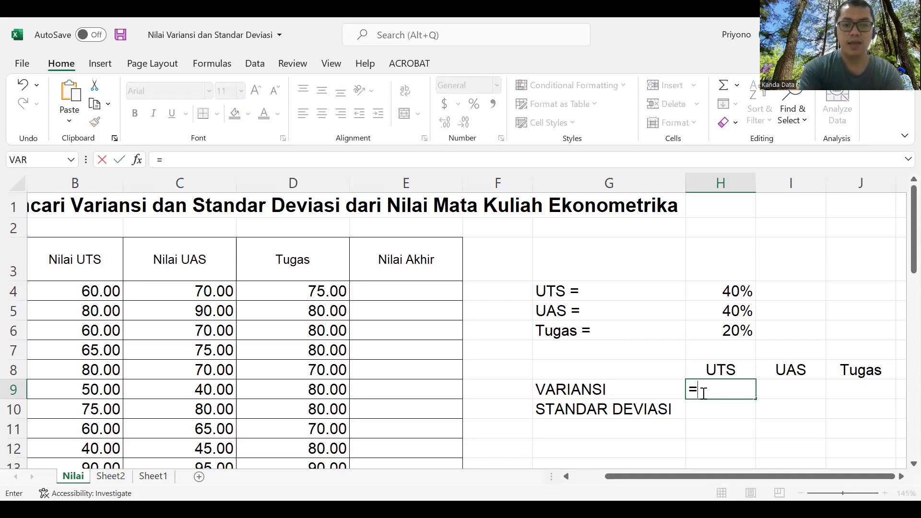
type("VAR")
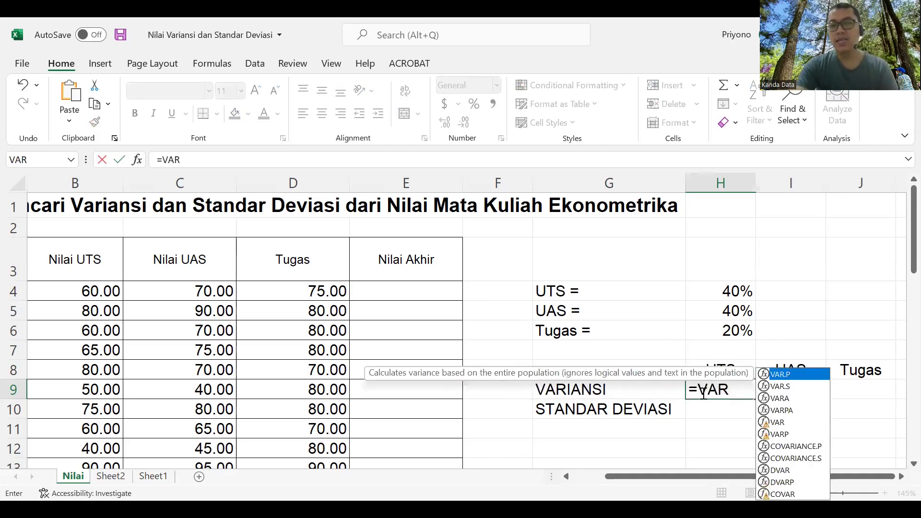
left_click(797, 387)
double_click(796, 387)
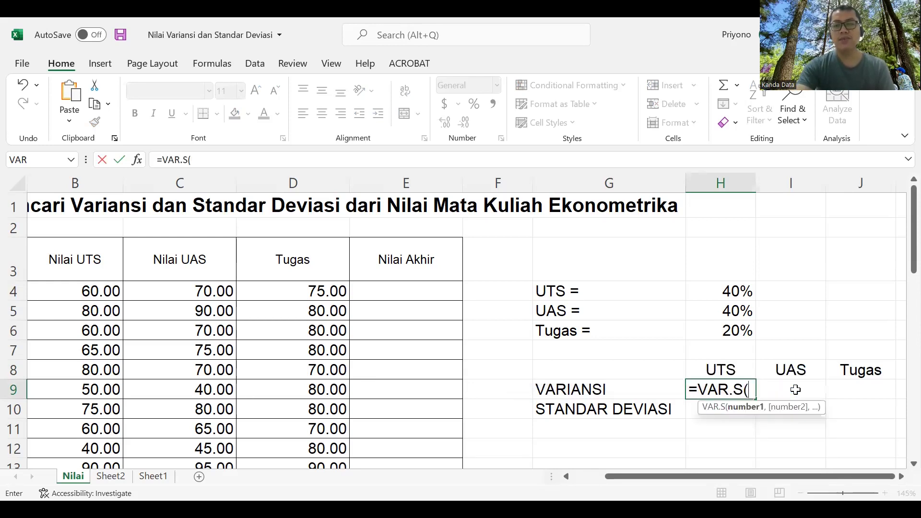
left_click(92, 291)
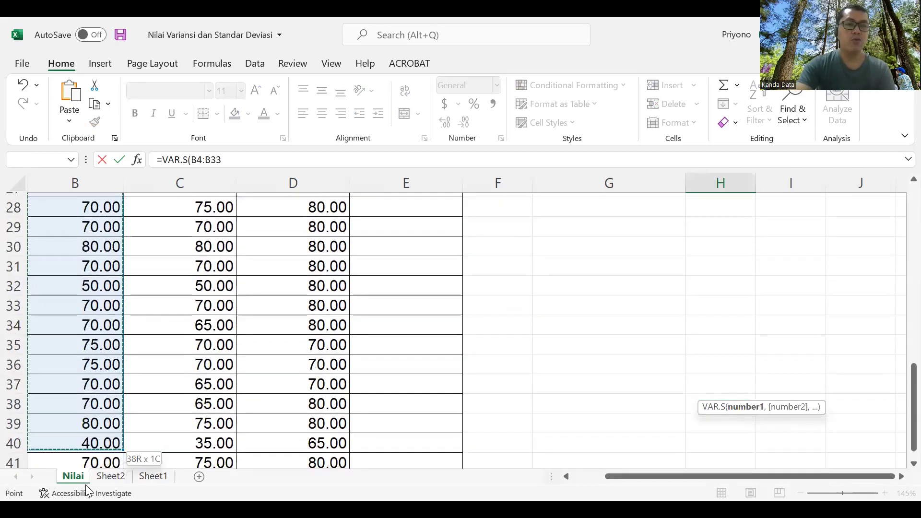
left_click_drag(82, 494, 85, 385)
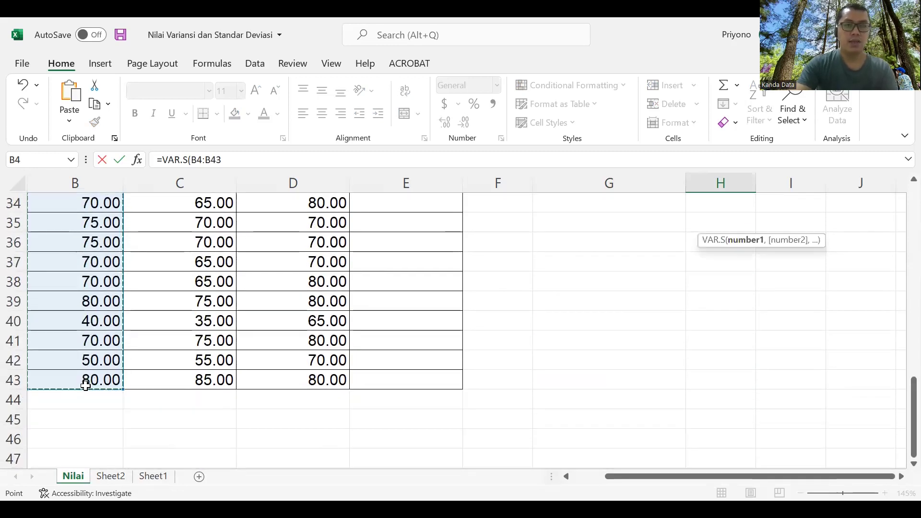
type(")")
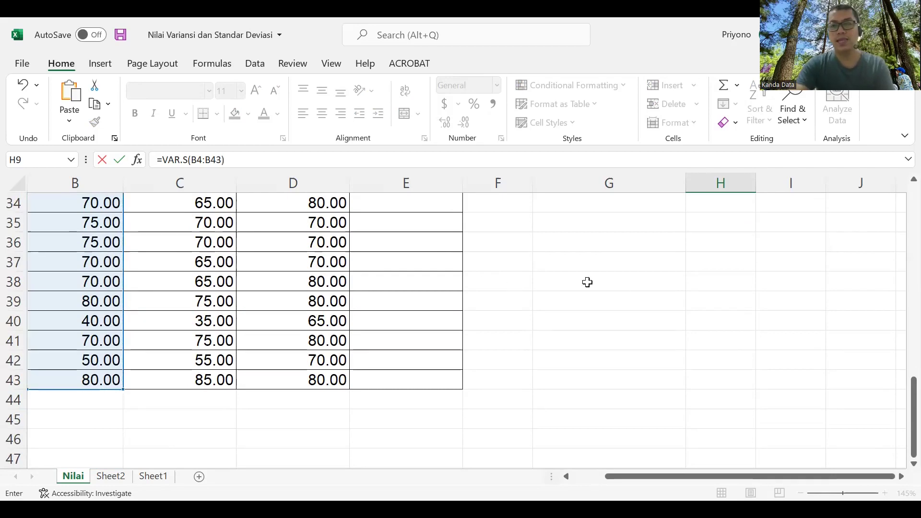
scroll(621, 283, "up", 4)
scroll(629, 287, "up", 4)
scroll(628, 287, "up", 1)
scroll(628, 287, "up", 2)
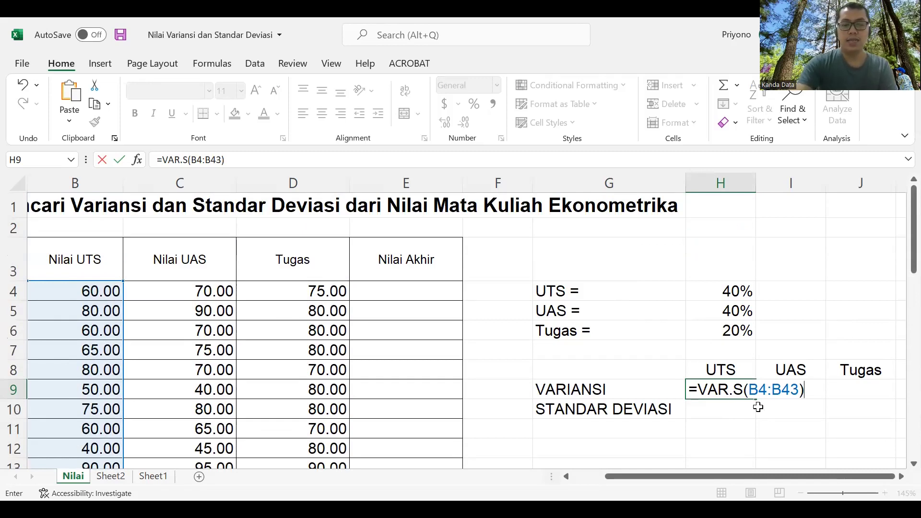
key("Return")
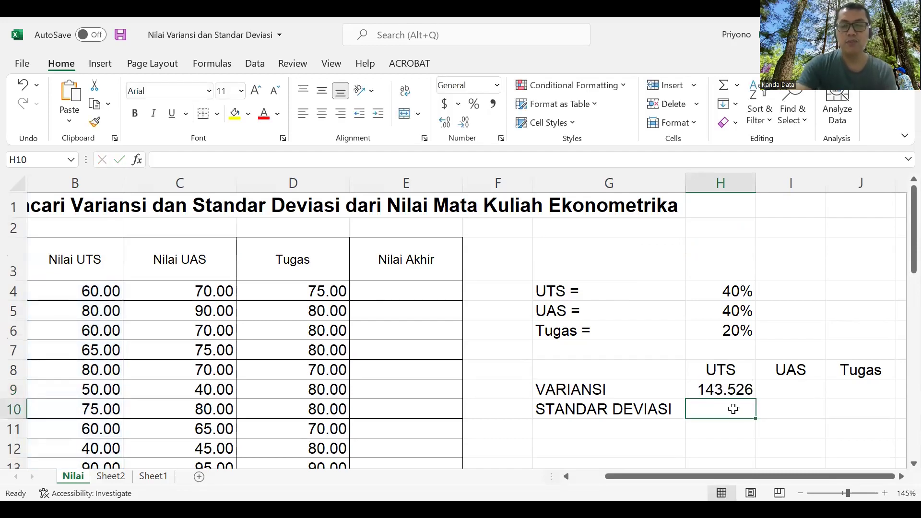
Fill the H9 variance formula right to J9, giving UAS 177.548 and Tugas 22.2917.
left_click(736, 388)
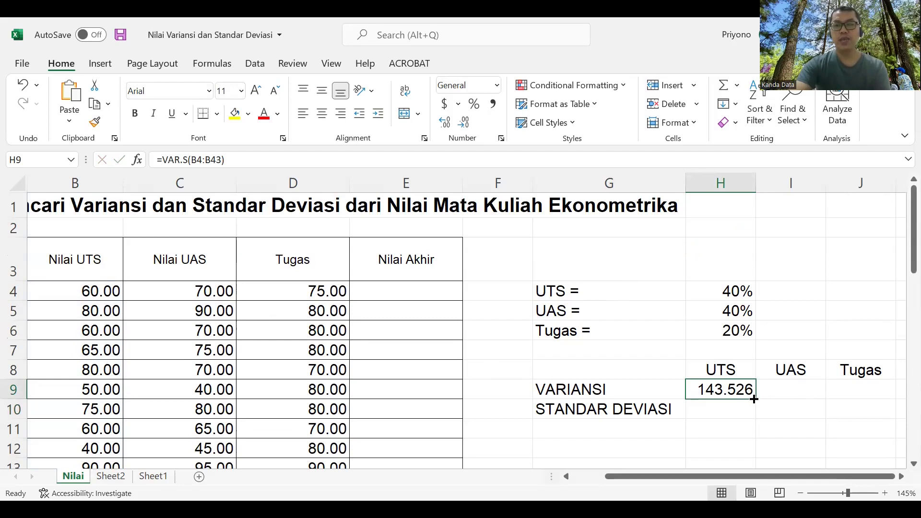
left_click_drag(754, 399, 862, 403)
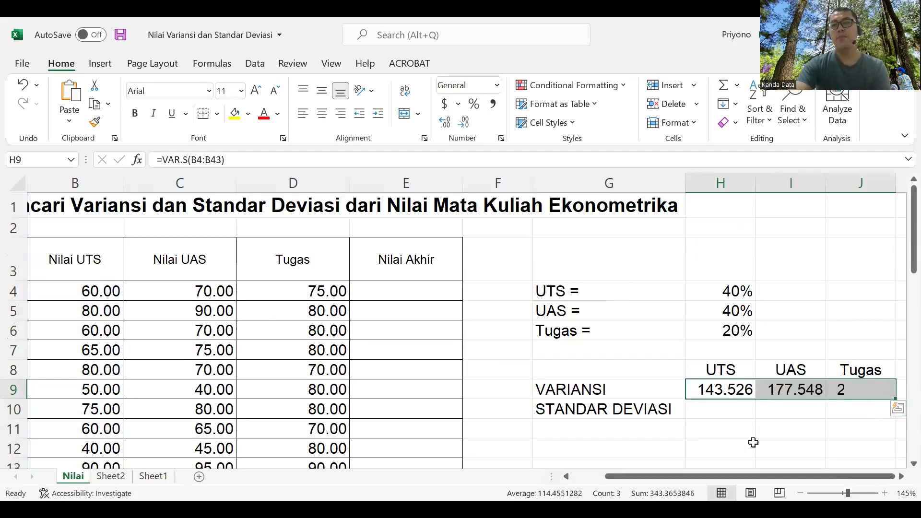
left_click(803, 409)
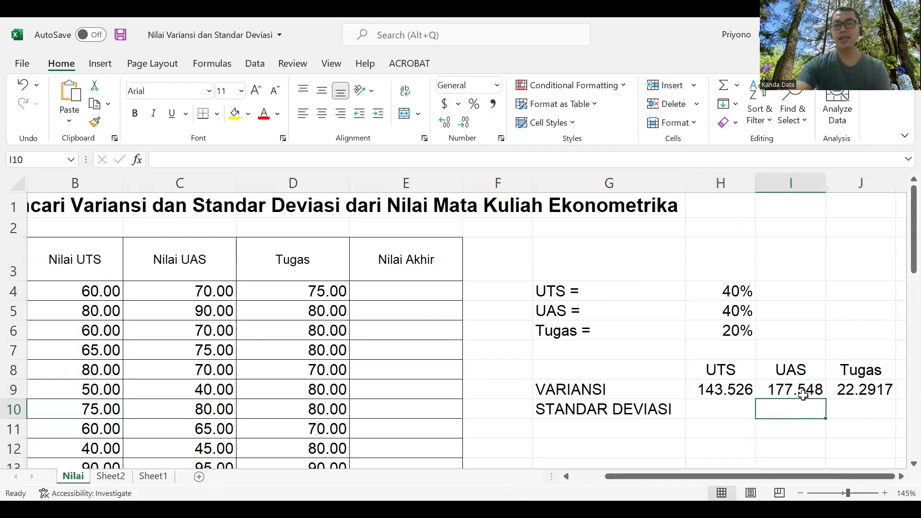
left_click(803, 393)
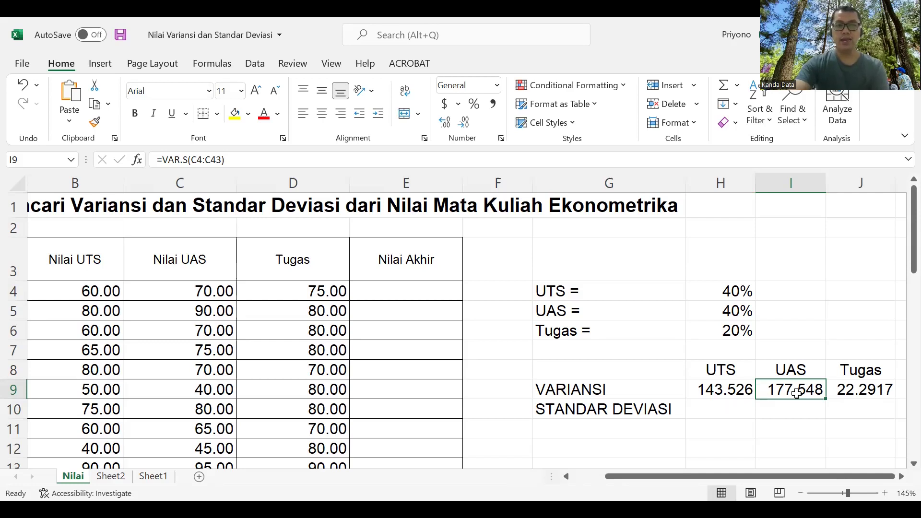
left_click(854, 390)
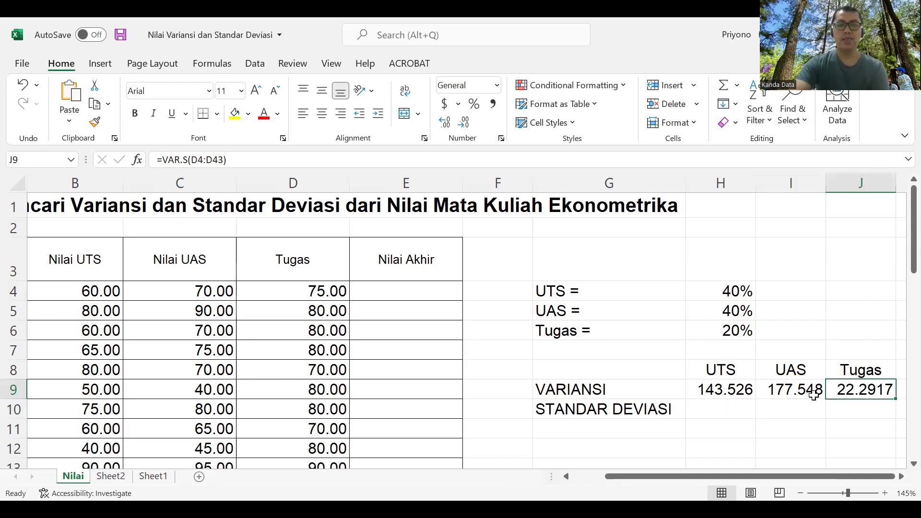
left_click(710, 407)
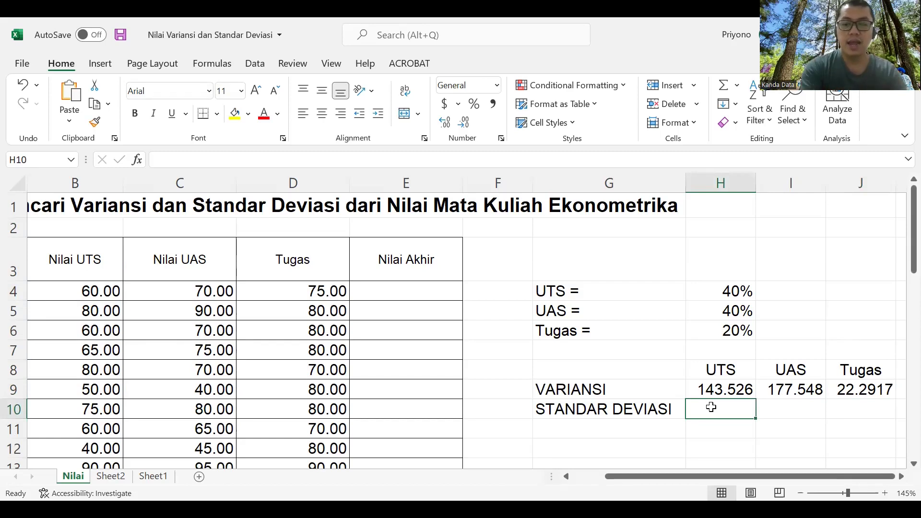
Enter =STDEV.S(B4:B43) in H10, giving the UTS standard deviation 11.9802.
type("=")
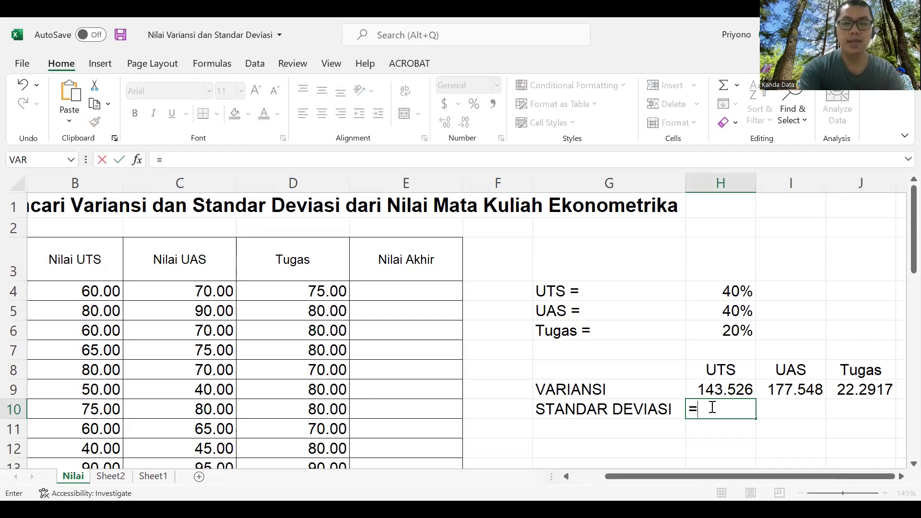
type("STD")
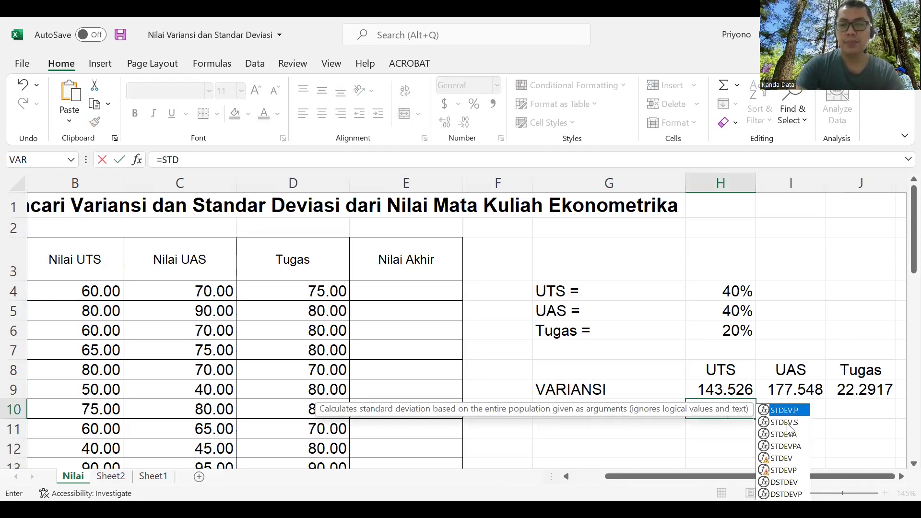
left_click(787, 423)
double_click(787, 423)
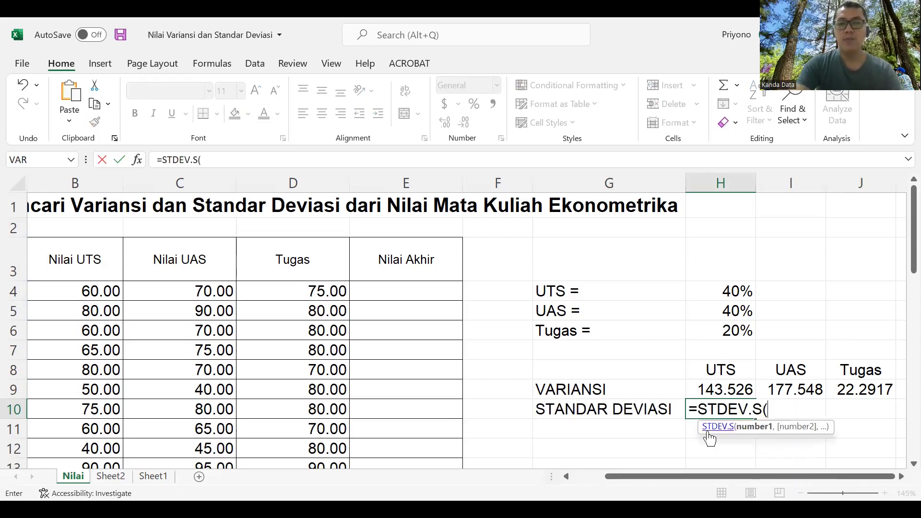
left_click(76, 293)
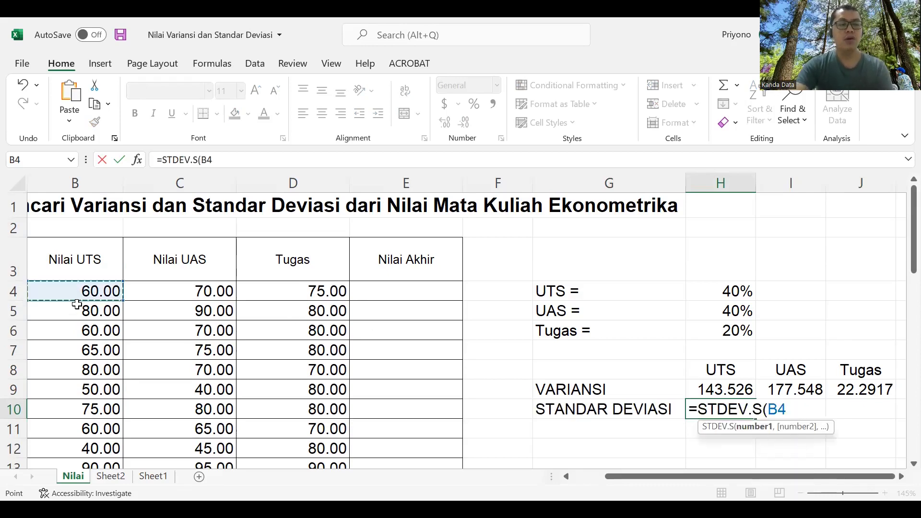
left_click_drag(81, 483, 81, 441)
type(")")
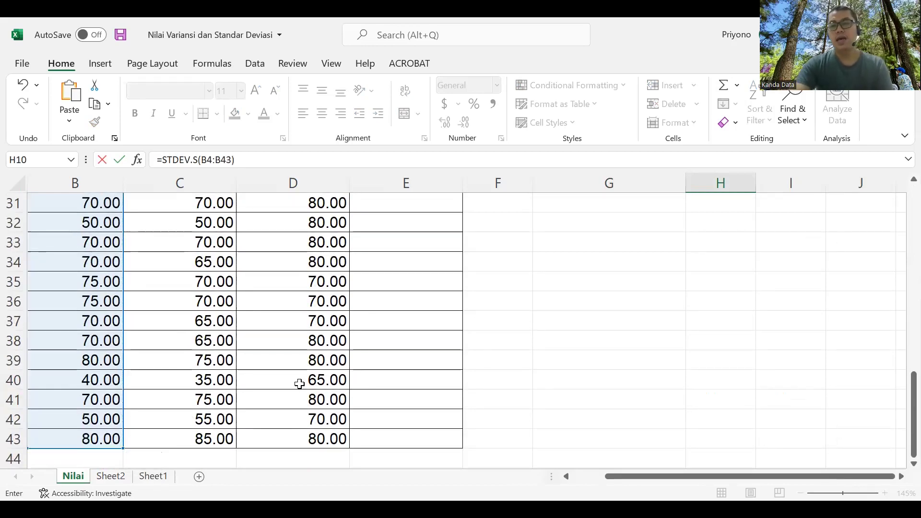
scroll(603, 331, "up", 2)
scroll(605, 331, "up", 3)
scroll(605, 332, "up", 3)
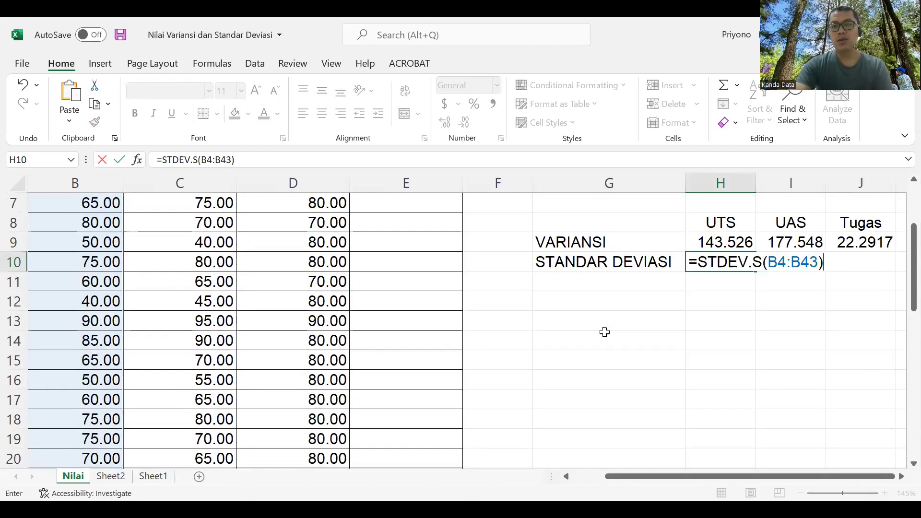
key("Return")
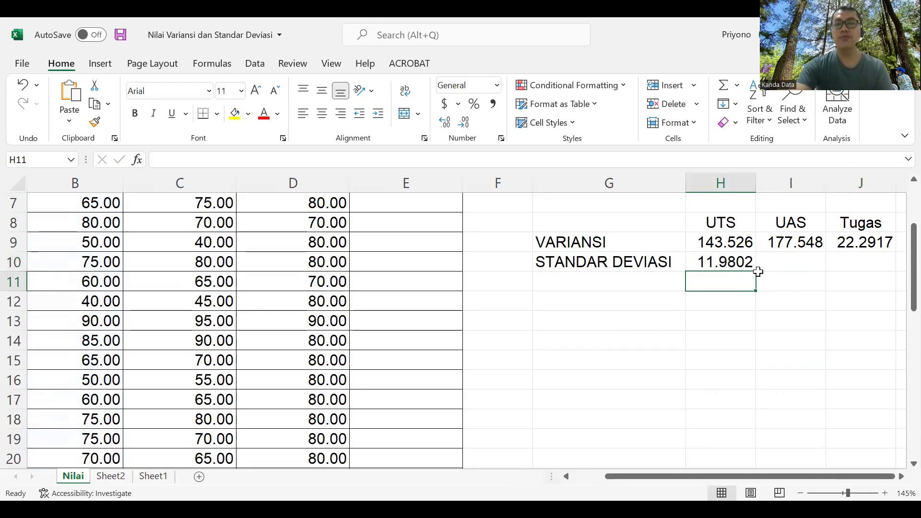
scroll(754, 270, "up", 1)
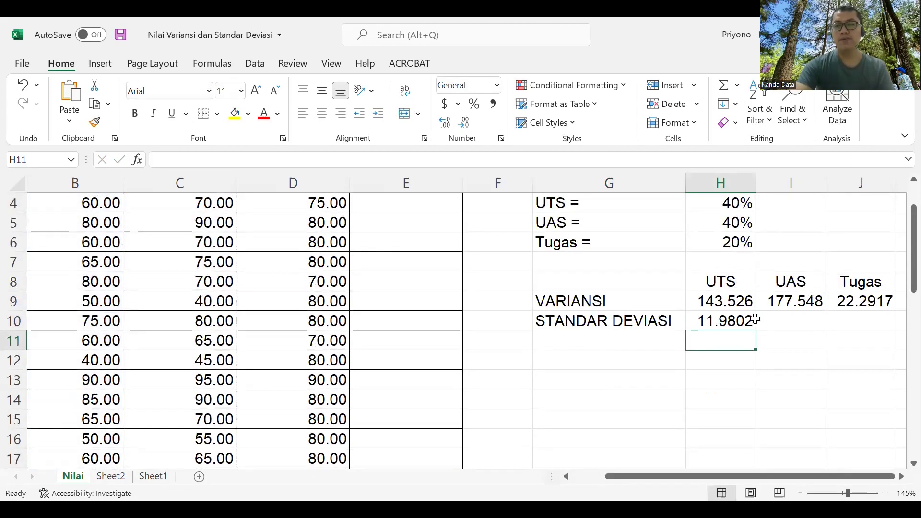
left_click(734, 322)
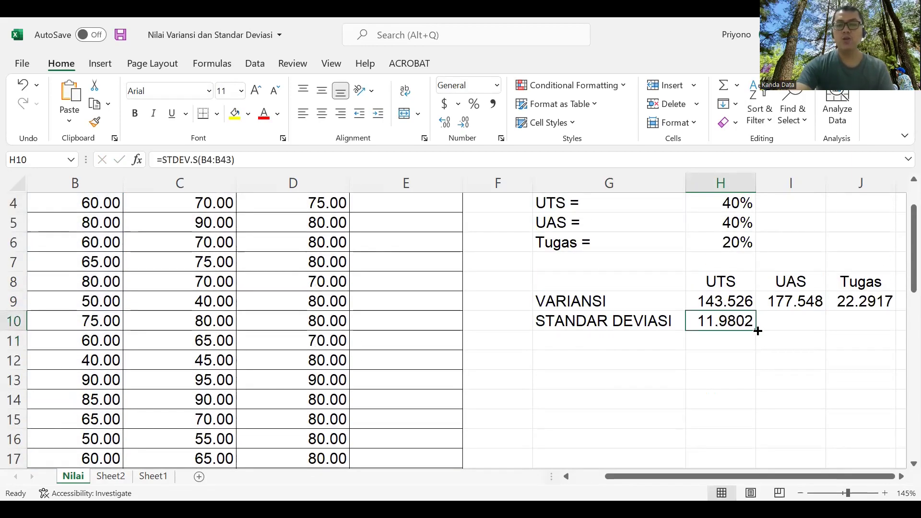
Fill the STDEV.S formula across to J10, giving 13.3247 for UAS and 4.72141 for Tugas.
left_click_drag(758, 331, 869, 322)
left_click(803, 341)
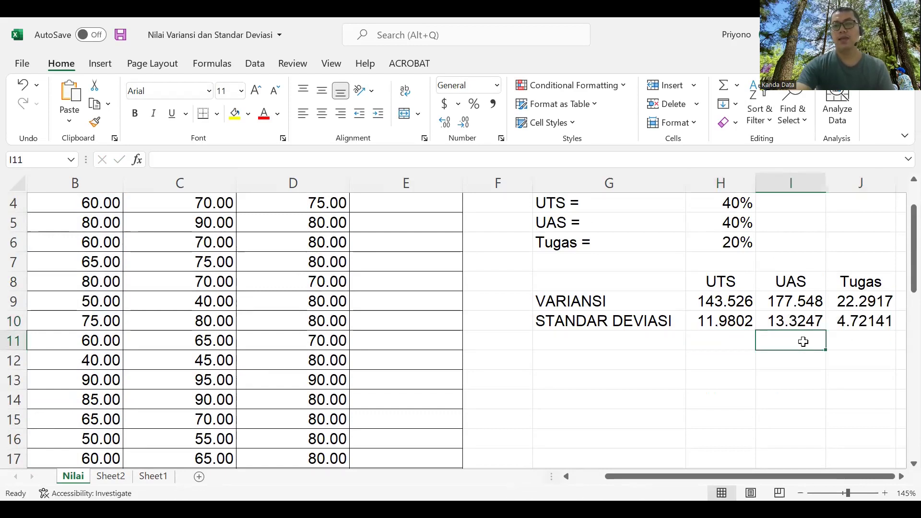
left_click(797, 317)
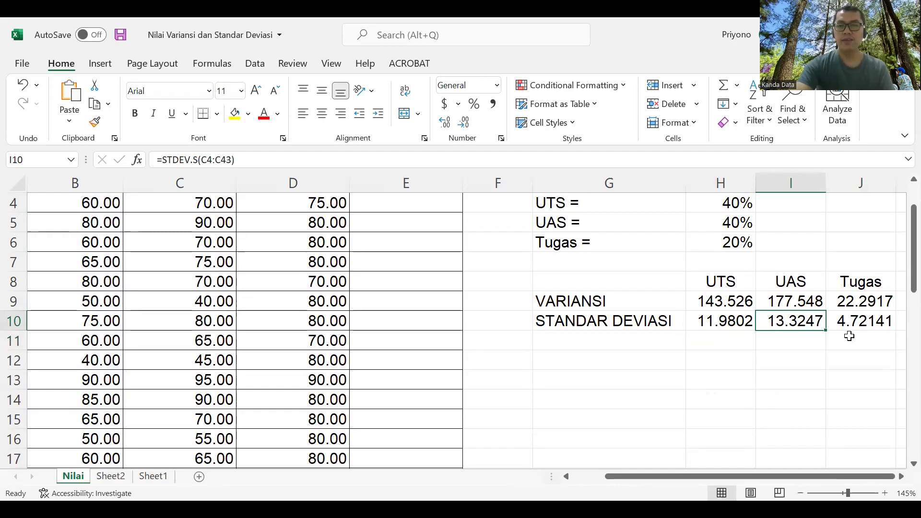
left_click(870, 325)
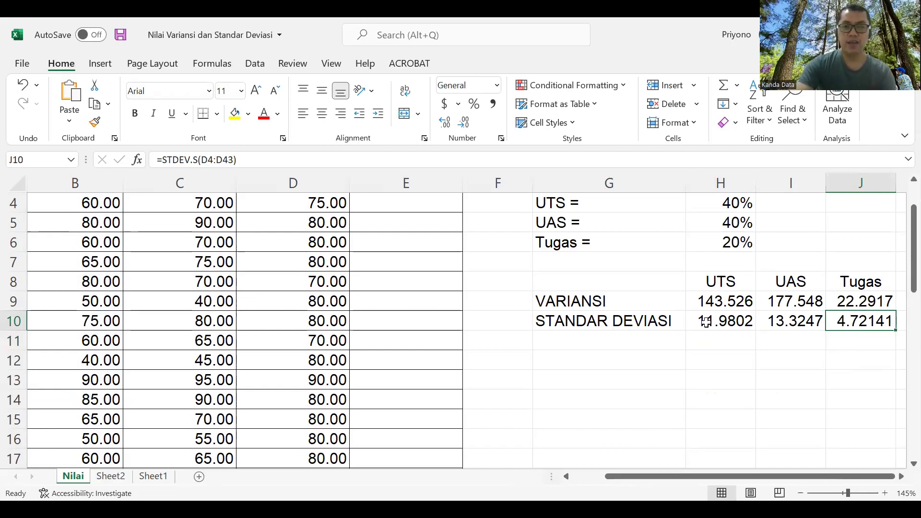
left_click(560, 382)
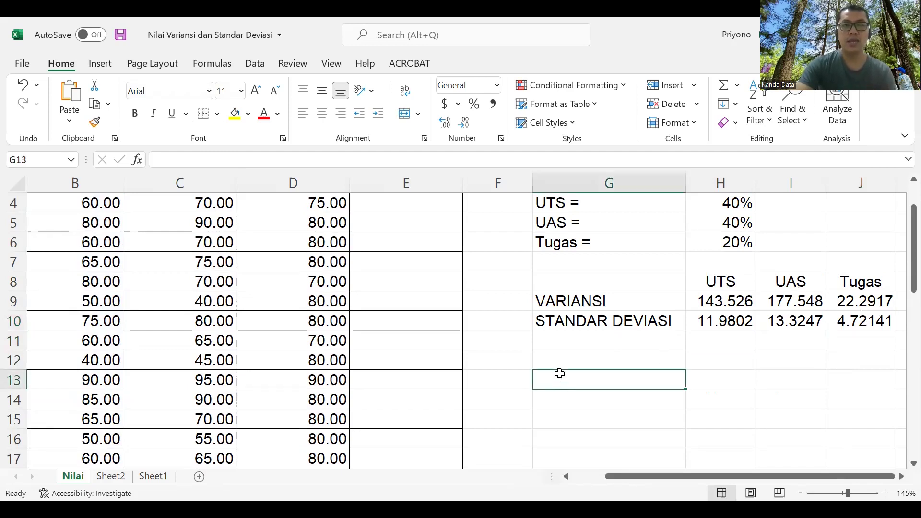
Start Descriptive Statistics with input range $B$3:$D$43 including the score headers.
left_click(255, 65)
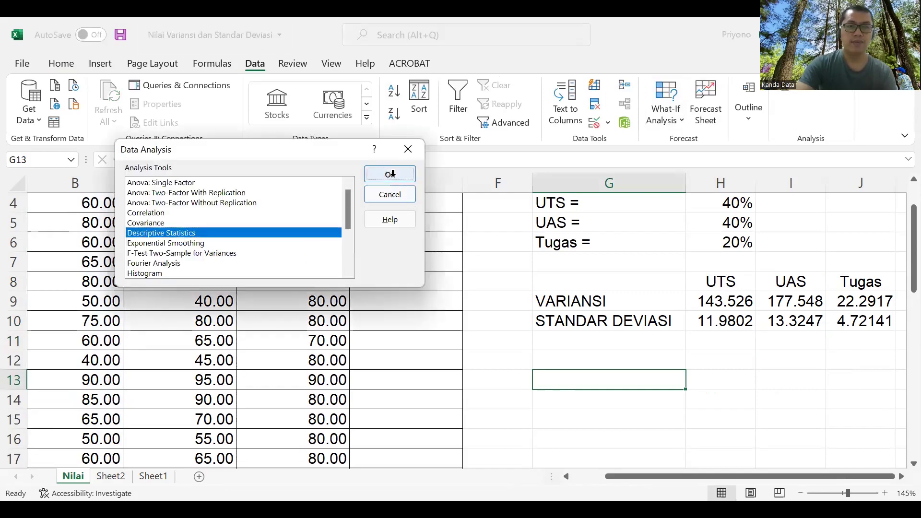
left_click(388, 175)
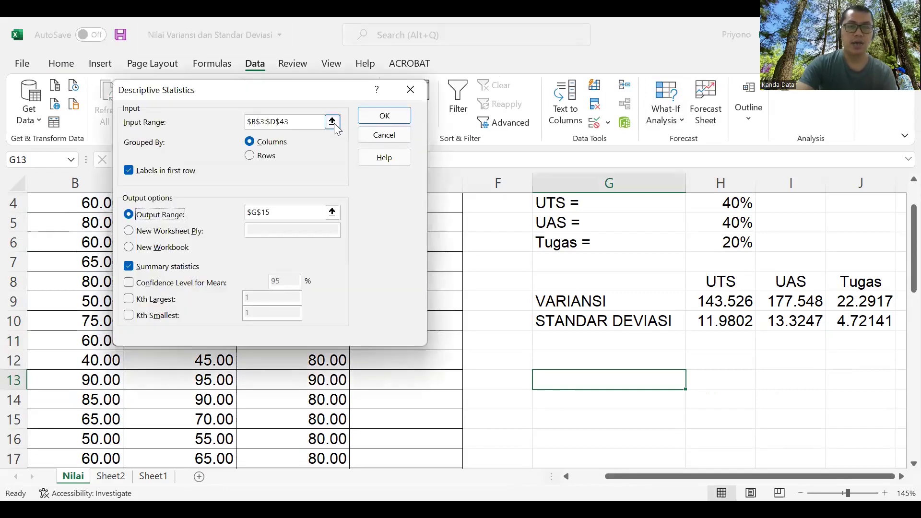
left_click(332, 121)
scroll(239, 221, "up", 1)
left_click(77, 263)
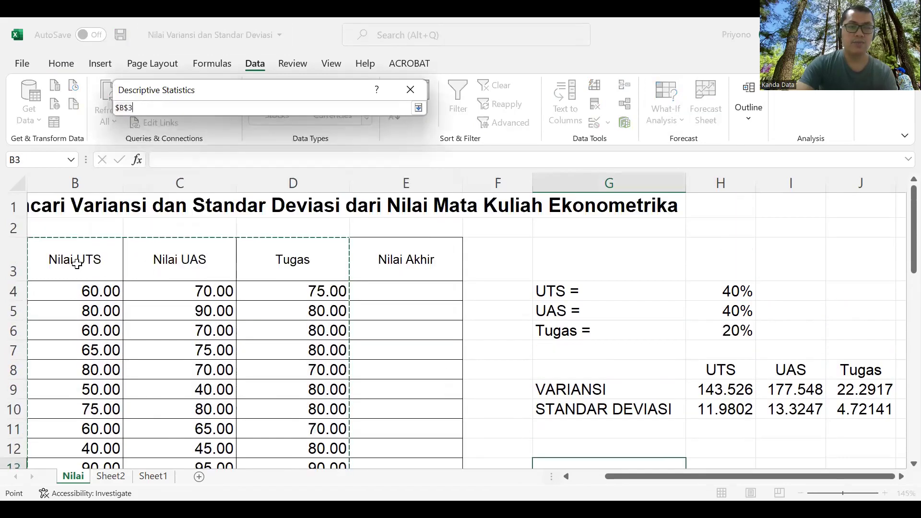
mouse_move(77, 263)
left_mouse_down()
mouse_move(227, 277)
mouse_move(297, 445)
left_mouse_up()
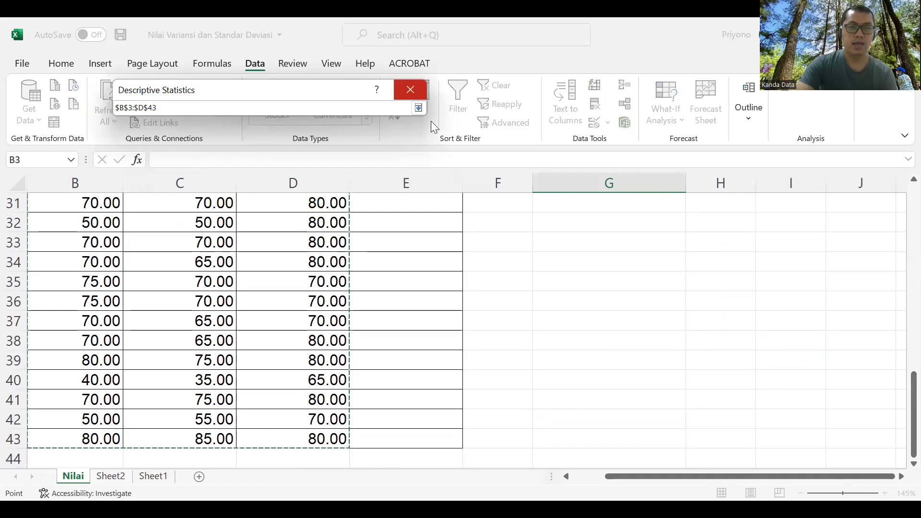
Keep 'Labels in first row' checked, set output range $G$13, and run the analysis.
left_click(418, 108)
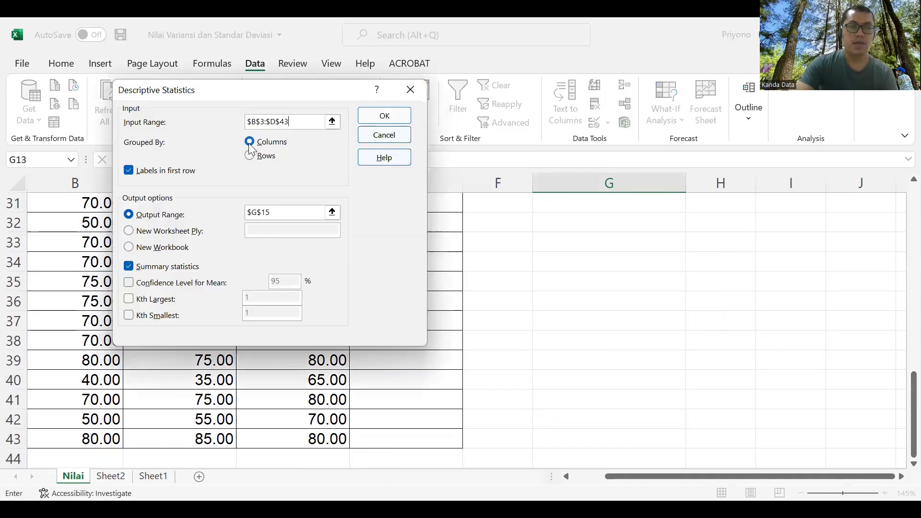
left_click(128, 172)
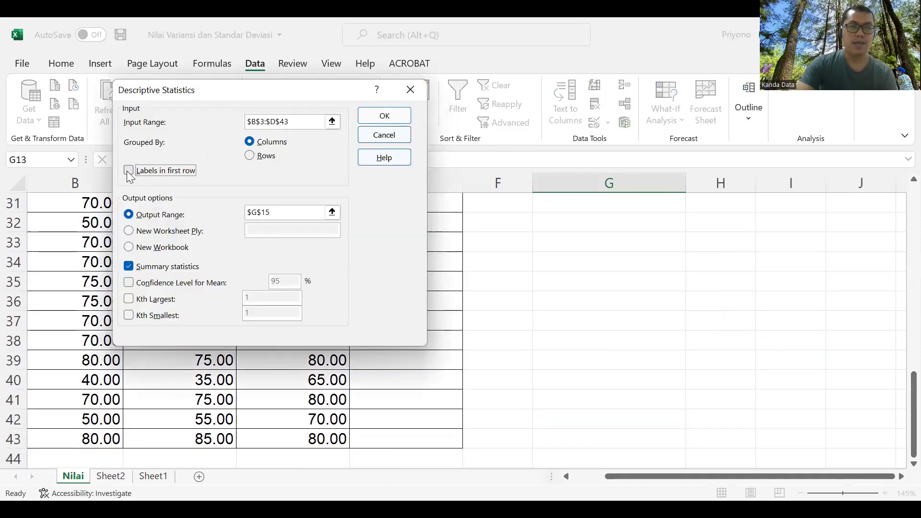
left_click(129, 170)
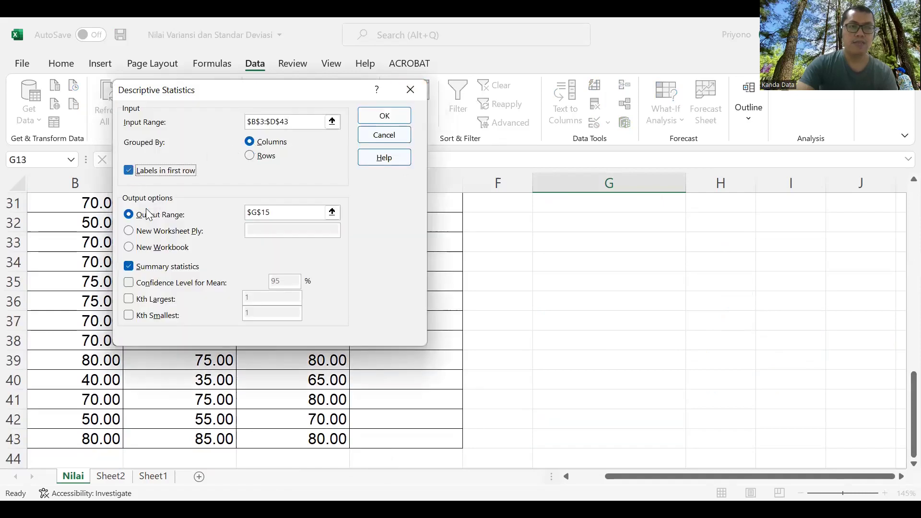
scroll(334, 215, "up", 5)
left_click(333, 214)
scroll(432, 240, "up", 4)
scroll(538, 263, "down", 1)
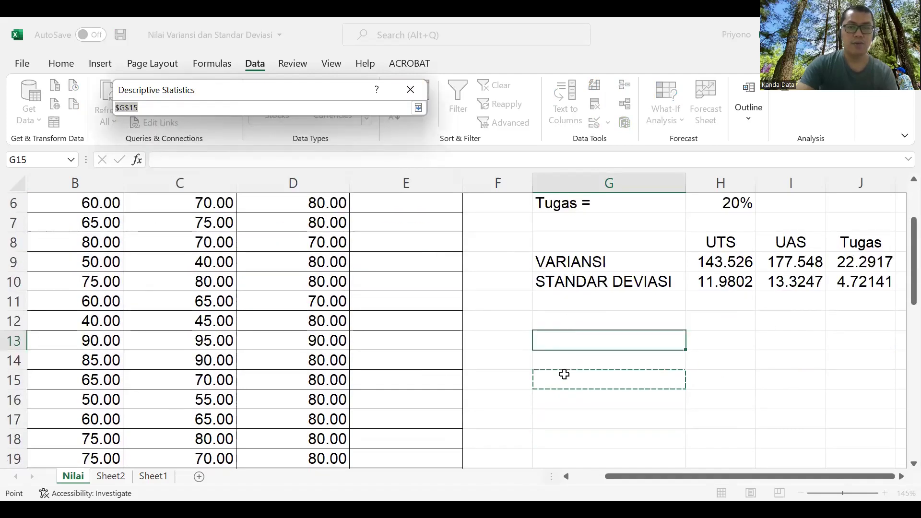
left_click(571, 347)
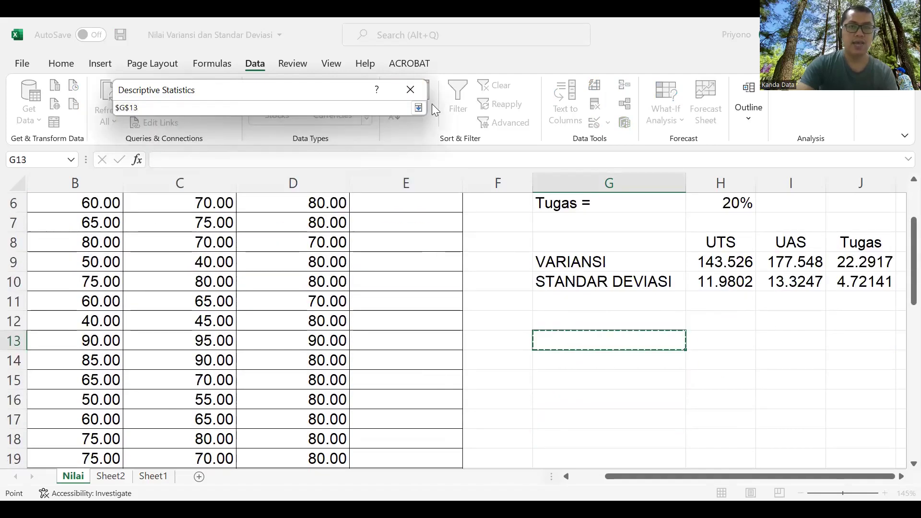
left_click(418, 109)
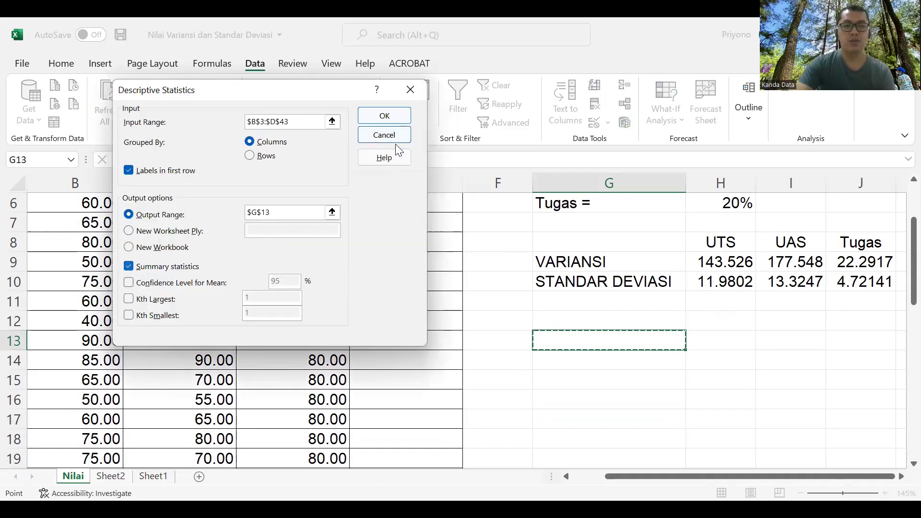
left_click(384, 117)
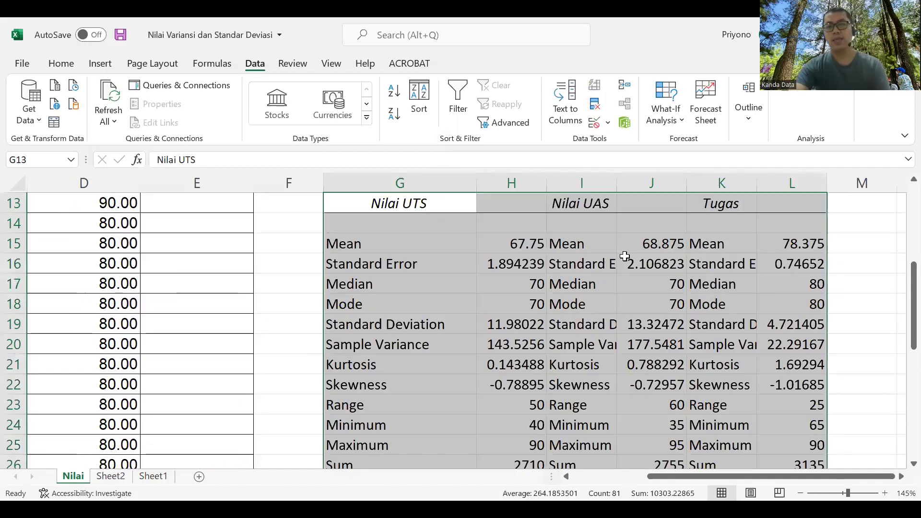
Highlight the Standard Deviation and Sample Variance rows G19:L20 in yellow.
scroll(624, 259, "up", 2)
left_click(641, 404)
scroll(623, 384, "down", 1)
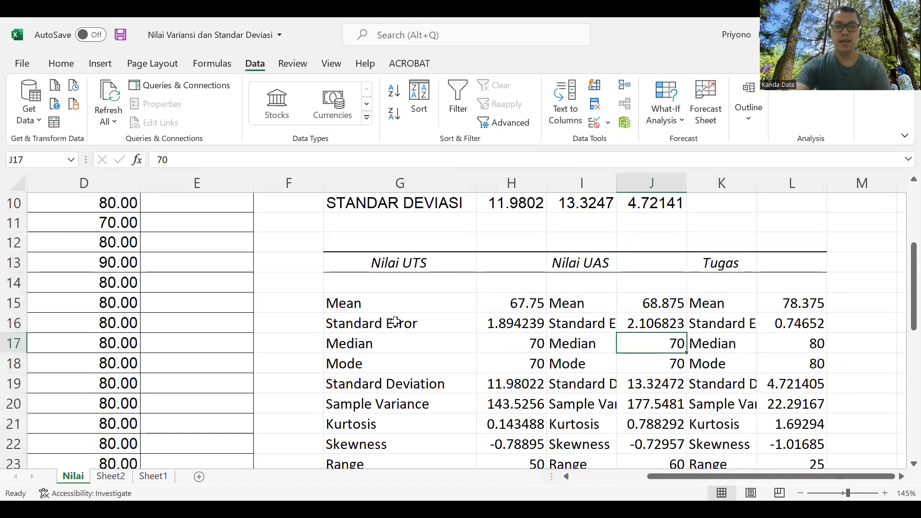
left_click(356, 384)
mouse_move(356, 383)
left_mouse_down()
mouse_move(497, 399)
mouse_move(777, 405)
left_mouse_up()
left_click(60, 64)
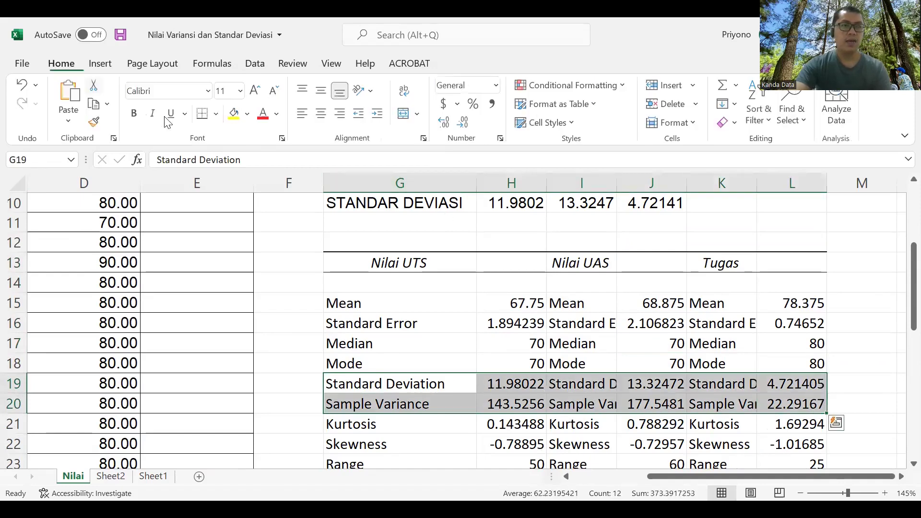
left_click(235, 113)
left_click(551, 400)
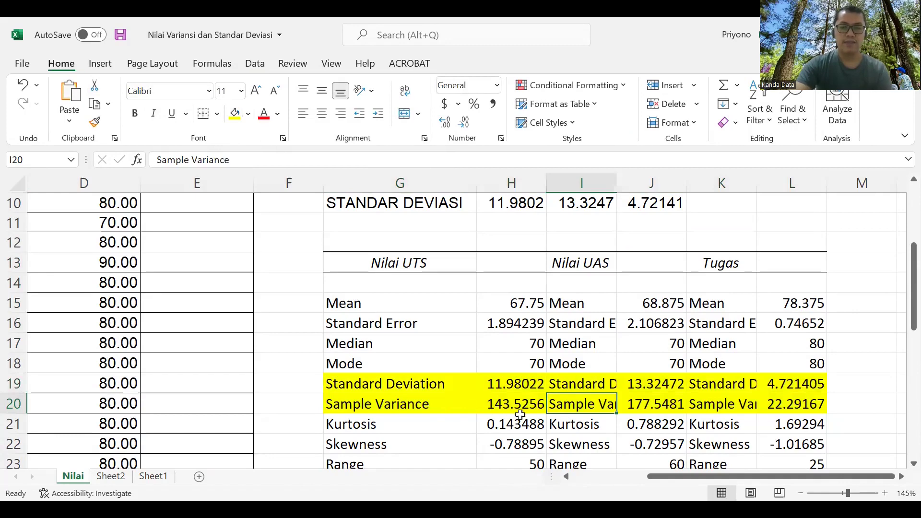
scroll(523, 410, "up", 1)
scroll(529, 295, "up", 1)
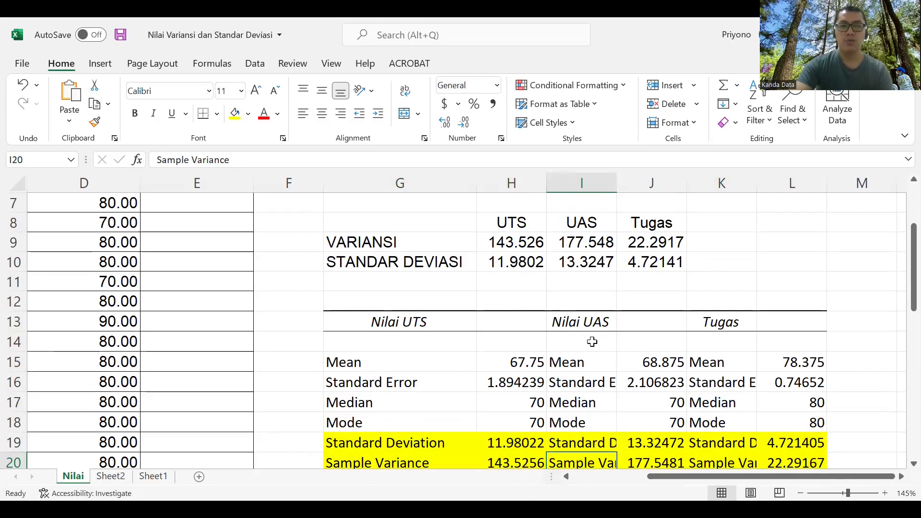
left_click(662, 446)
left_click(653, 263)
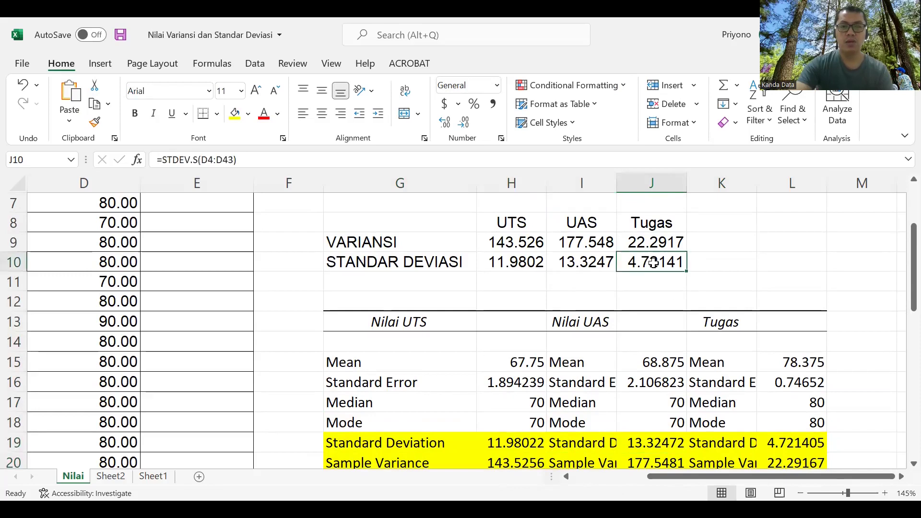
left_click(778, 443)
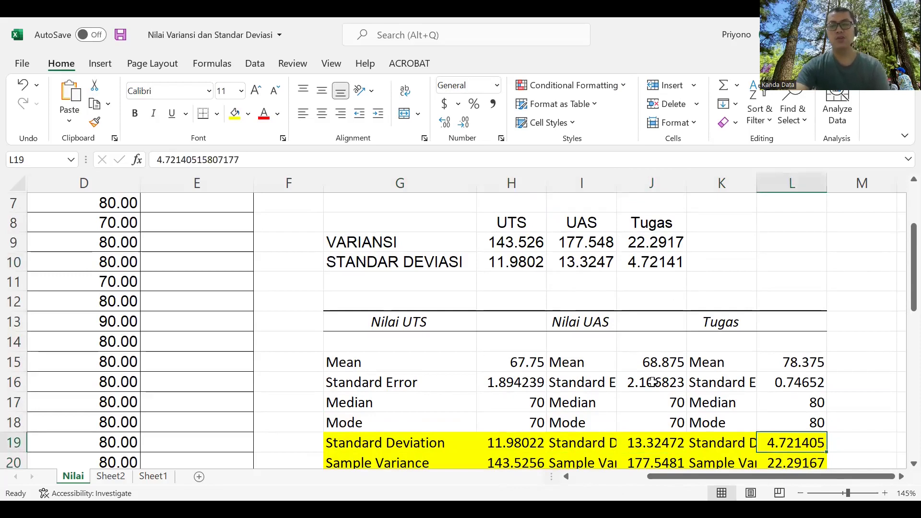